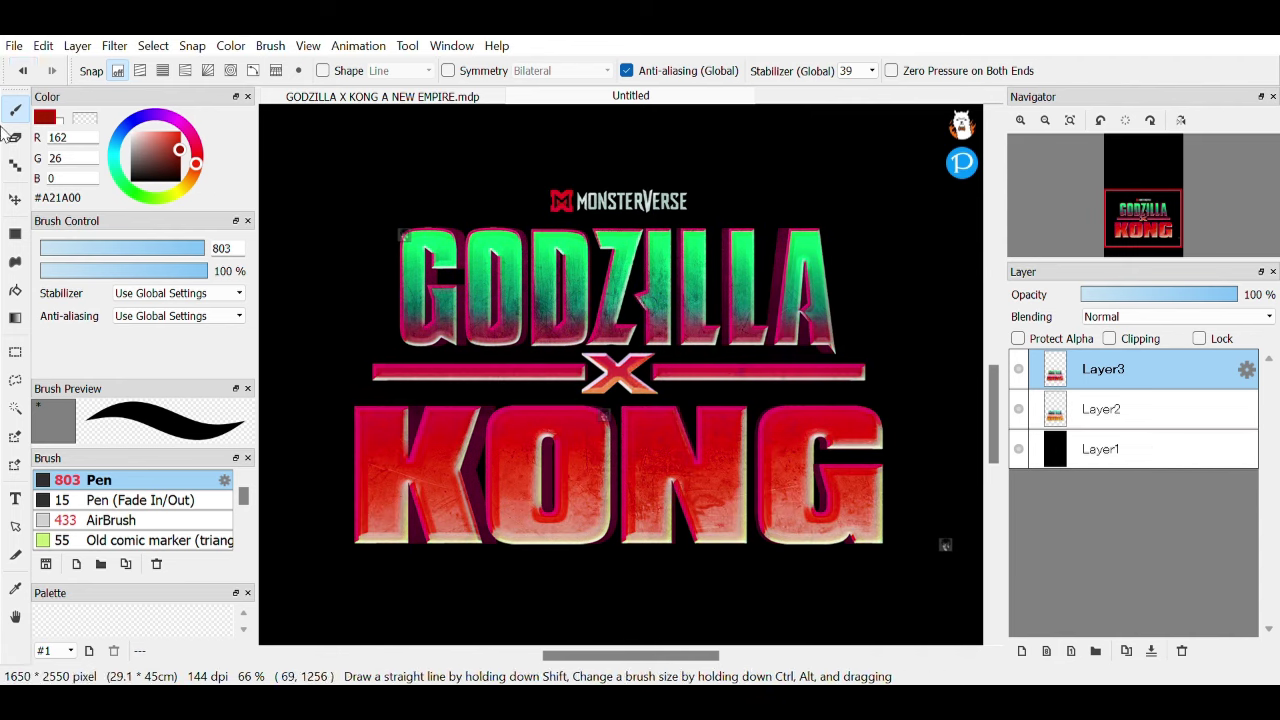
{"action": "left_click", "coordinate": [15, 137]}
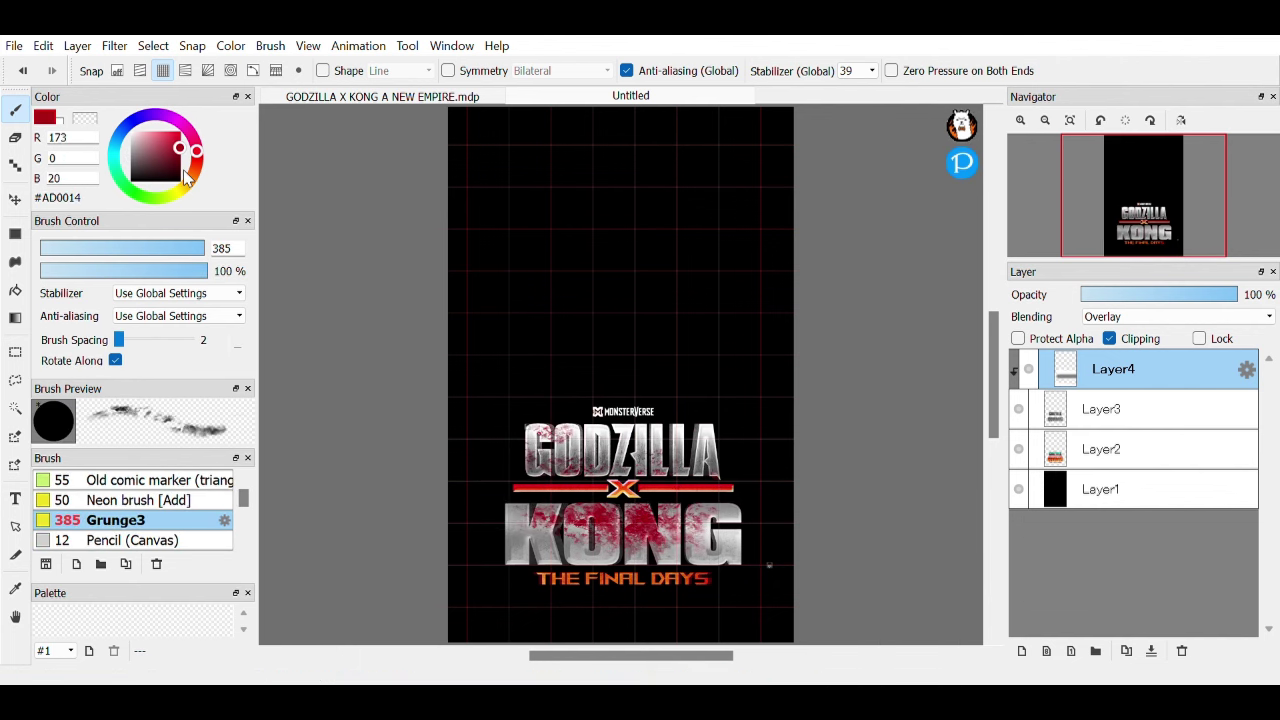
{"action": "left_click", "coordinate": [20, 69]}
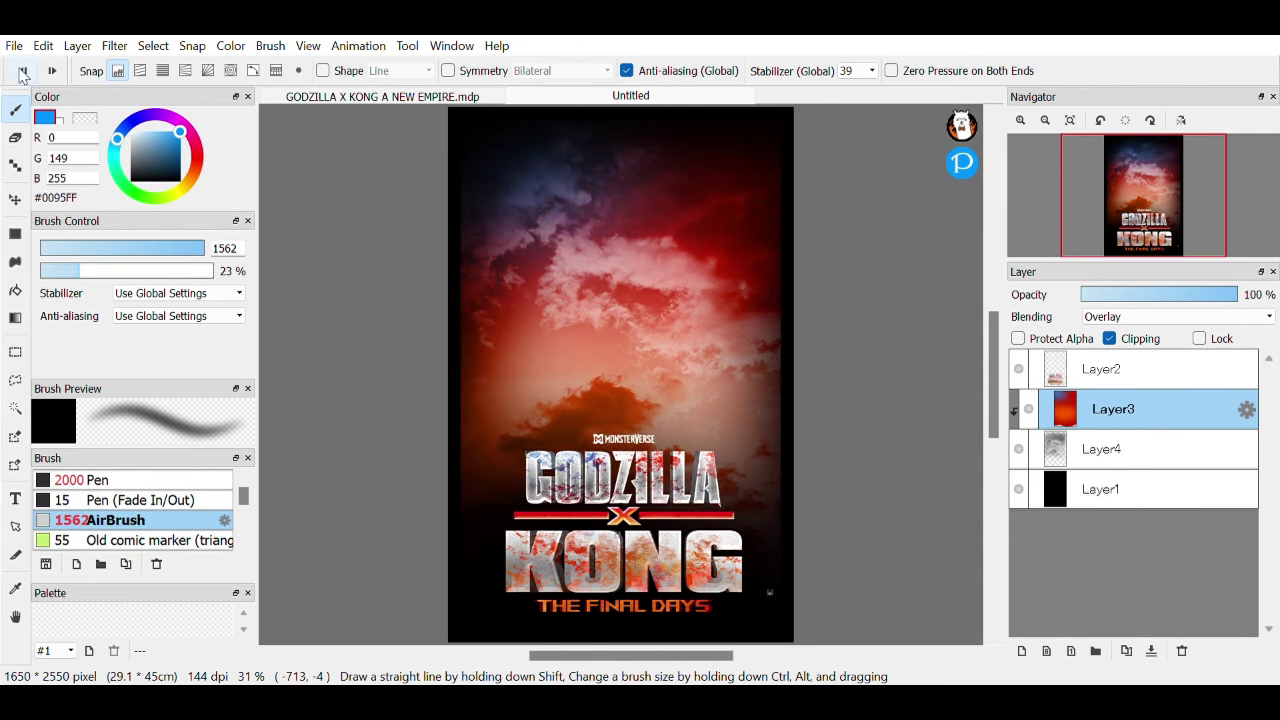
- Merge the clipped colour overlay down into the cloud layer and scale the whole title down slightly
{"action": "left_click", "coordinate": [1152, 651]}
{"action": "left_click", "coordinate": [1100, 369]}
{"action": "key", "text": "m"}
{"action": "left_click", "coordinate": [966, 71]}
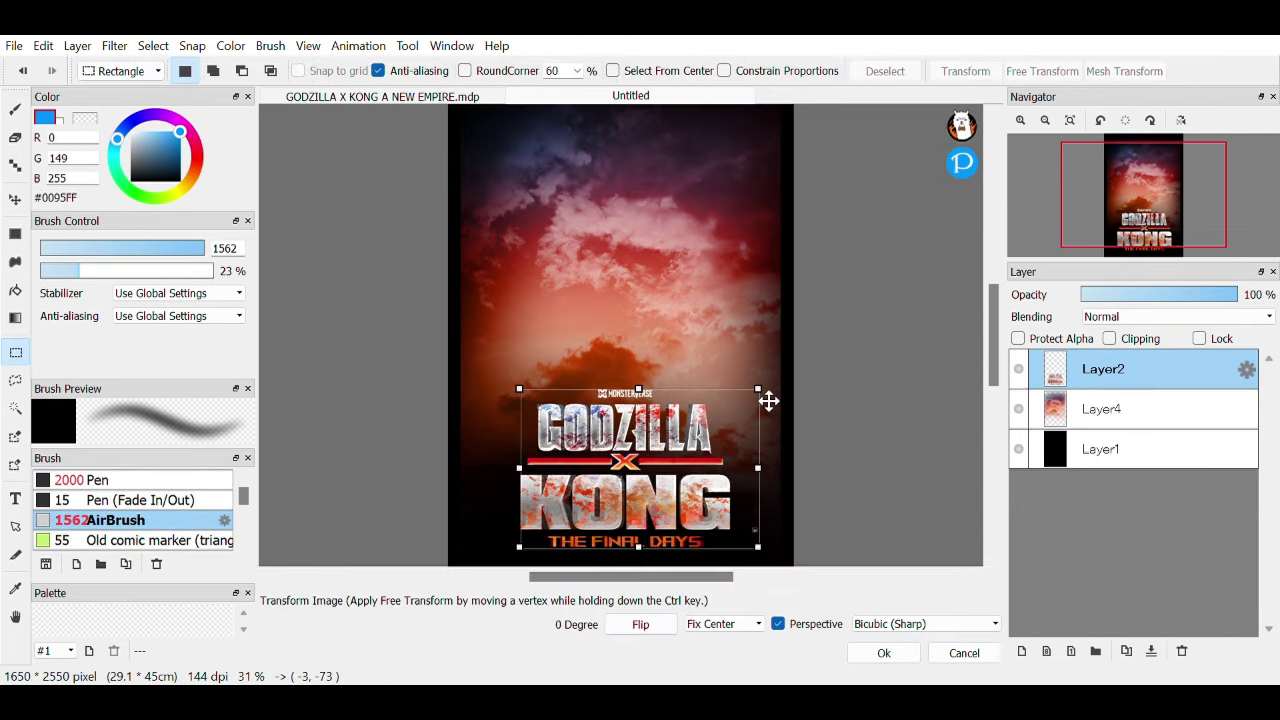
{"action": "left_click_drag", "start_coordinate": [766, 400], "coordinate": [739, 424]}
{"action": "key", "text": "Return"}
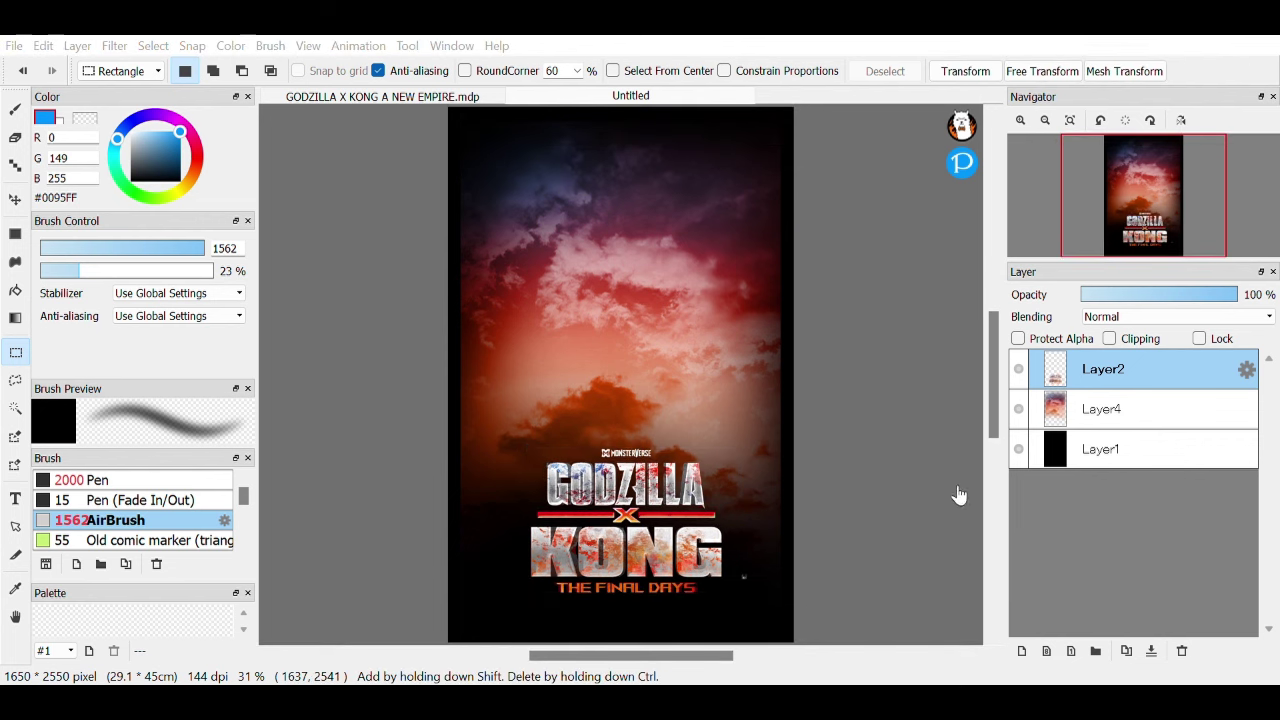
- Paste the New Empire reference poster onto the canvas and put its studio logo strip on a separate layer
{"action": "key", "text": "ctrl+v"}
{"action": "key", "text": "v"}
{"action": "left_click_drag", "start_coordinate": [600, 330], "coordinate": [522, 281]}
{"action": "key", "text": "m"}
{"action": "key", "text": "v"}
{"action": "key", "text": "m"}
{"action": "left_click", "coordinate": [1021, 651]}
{"action": "left_click", "coordinate": [1022, 405]}
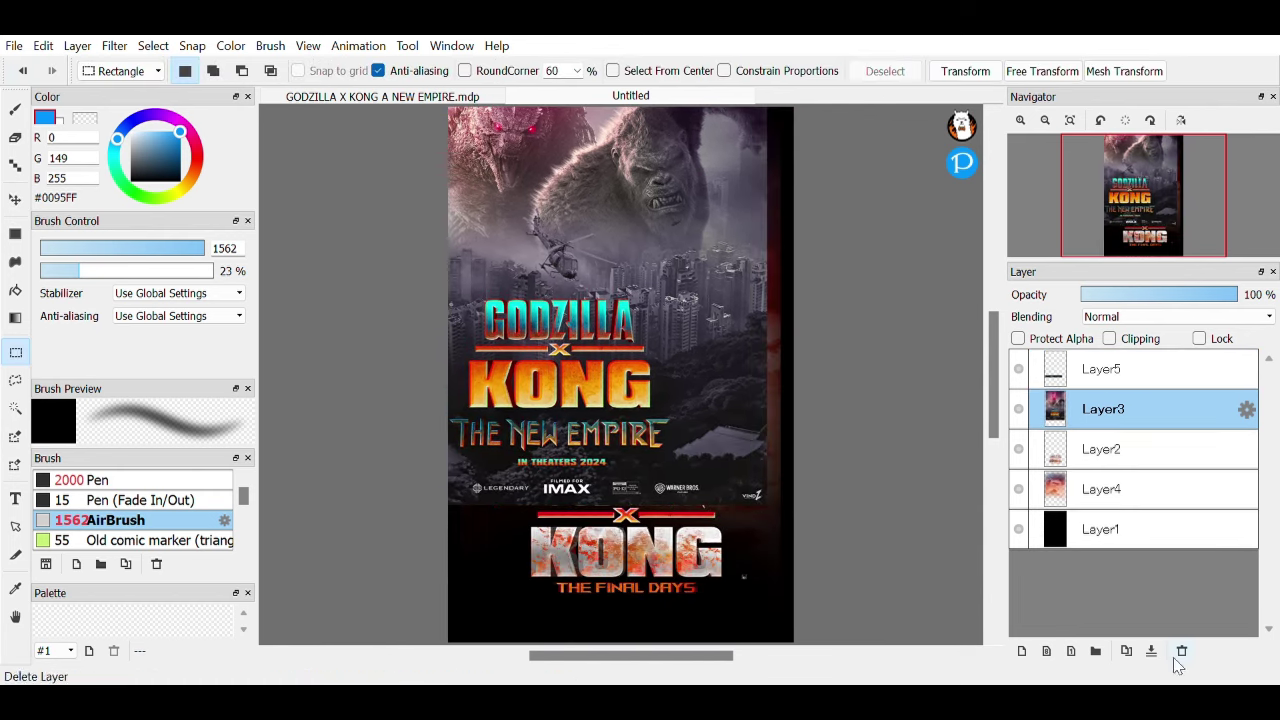
- Hide the reference poster and place the studio logo strip beneath the subtitle at the poster's lower edge
{"action": "key", "text": "ctrl+minus"}
{"action": "key", "text": "ctrl+t"}
{"action": "left_click", "coordinate": [964, 653]}
{"action": "left_click", "coordinate": [1018, 409]}
{"action": "left_click", "coordinate": [1100, 369]}
{"action": "key", "text": "ctrl+t"}
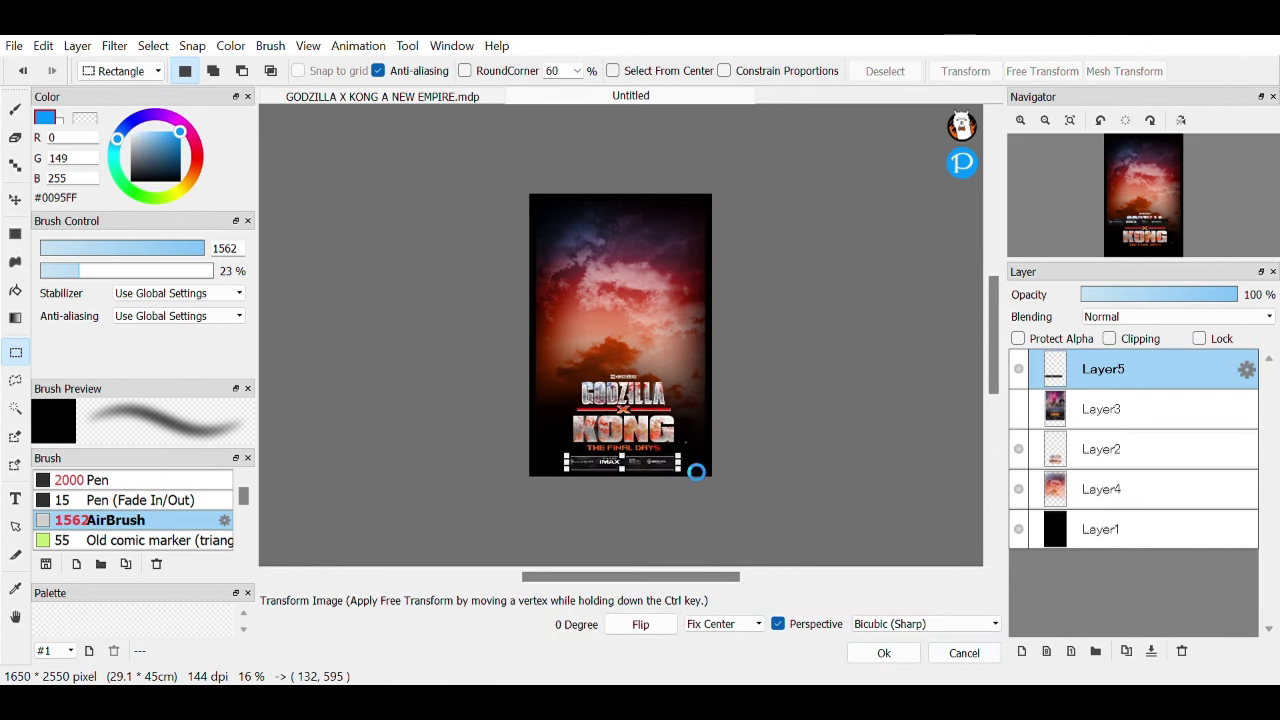
{"action": "key", "text": "Return"}
- Erase the dark backing around the studio logos with the size 109 airbrush eraser, using the grid as an alignment guide
{"action": "key", "text": "ctrl+plus"}
{"action": "key", "text": "ctrl+plus"}
{"action": "key", "text": "e"}
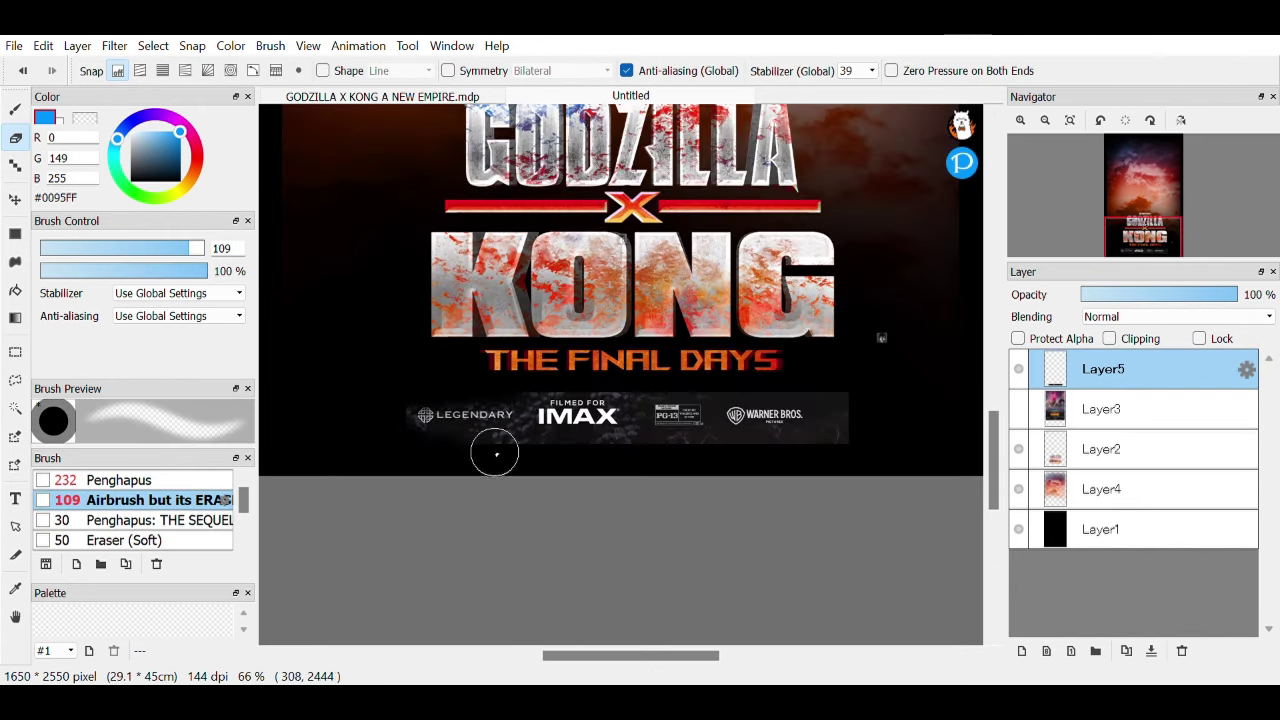
{"action": "left_click", "coordinate": [162, 70]}
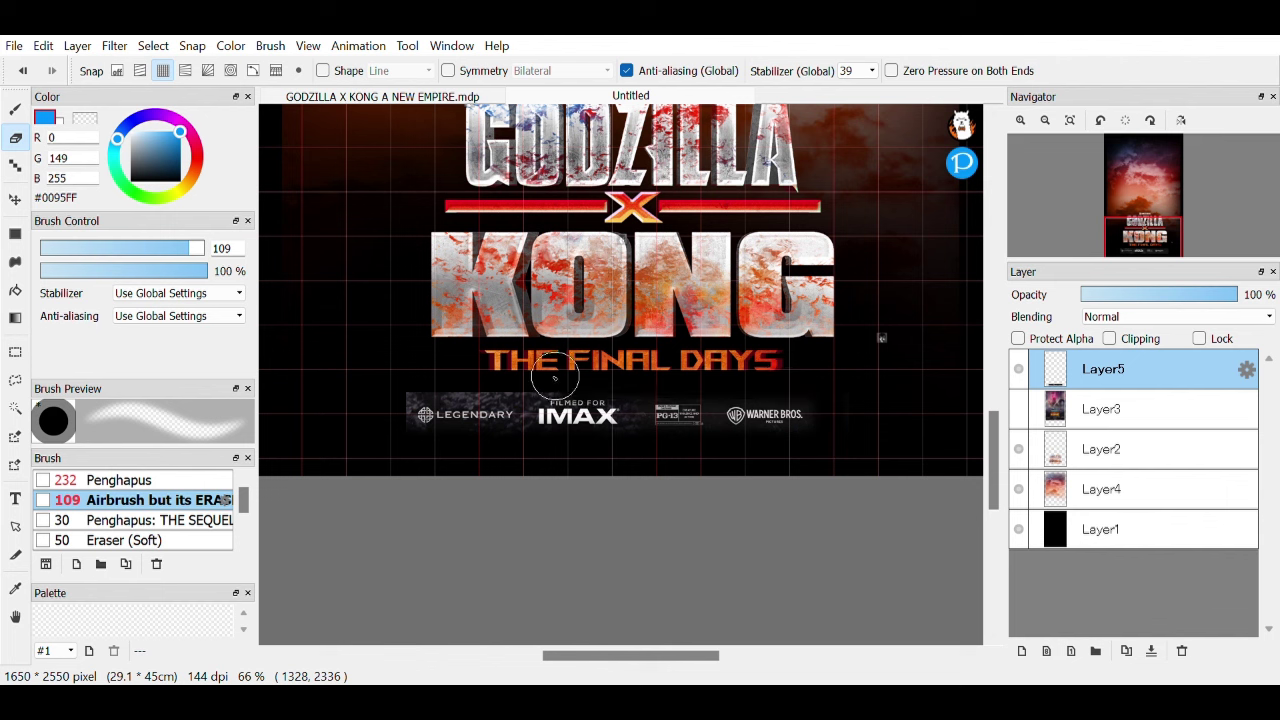
{"action": "key", "text": "ctrl+0"}
{"action": "key", "text": "v"}
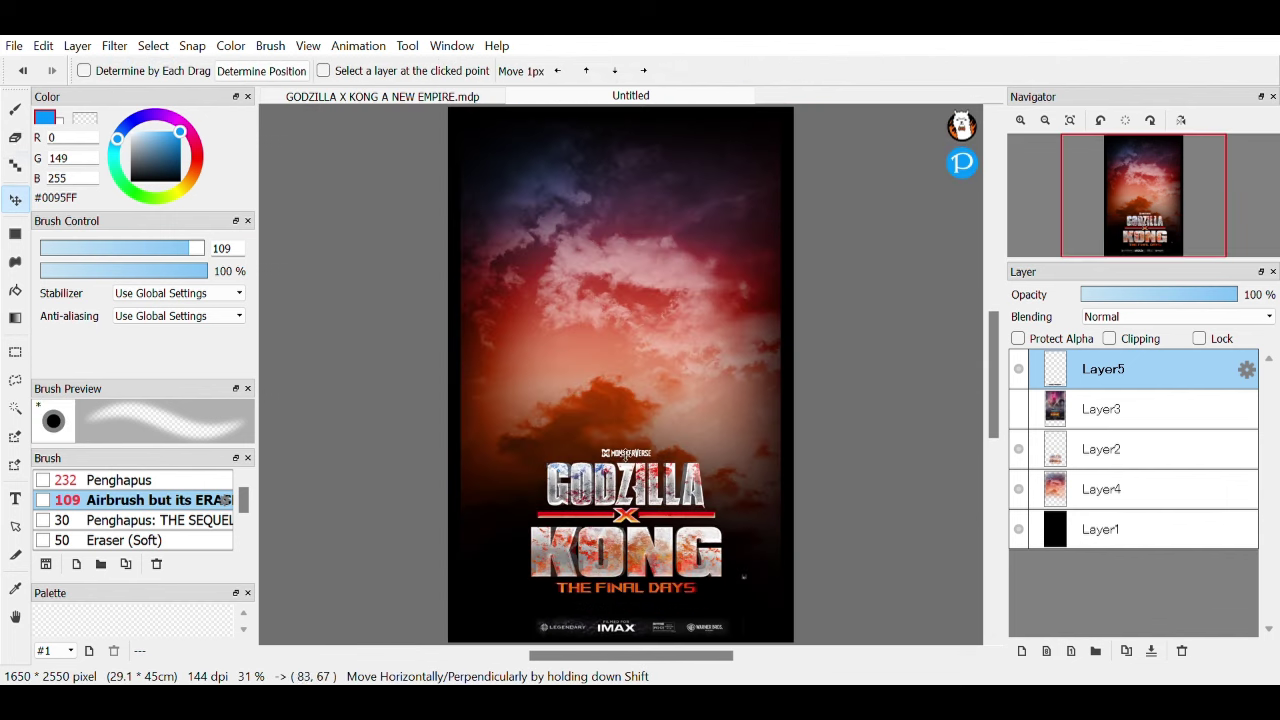
- Cut the city skyline out of the reference poster with the lasso and place it on its own layer beside the title
{"action": "left_click", "coordinate": [1018, 409]}
{"action": "left_click", "coordinate": [1103, 409]}
{"action": "key", "text": "l"}
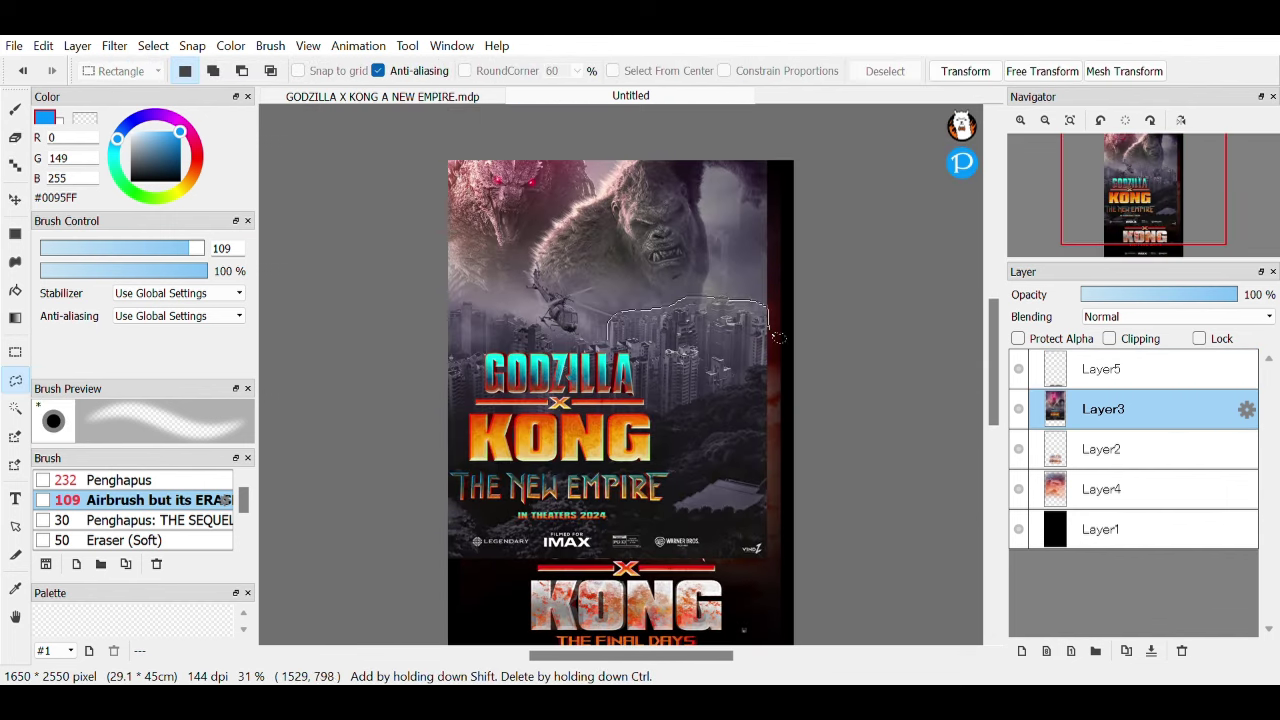
{"action": "key", "text": "ctrl+c"}
{"action": "key", "text": "ctrl+v"}
{"action": "left_click_drag", "start_coordinate": [712, 380], "coordinate": [712, 530]}
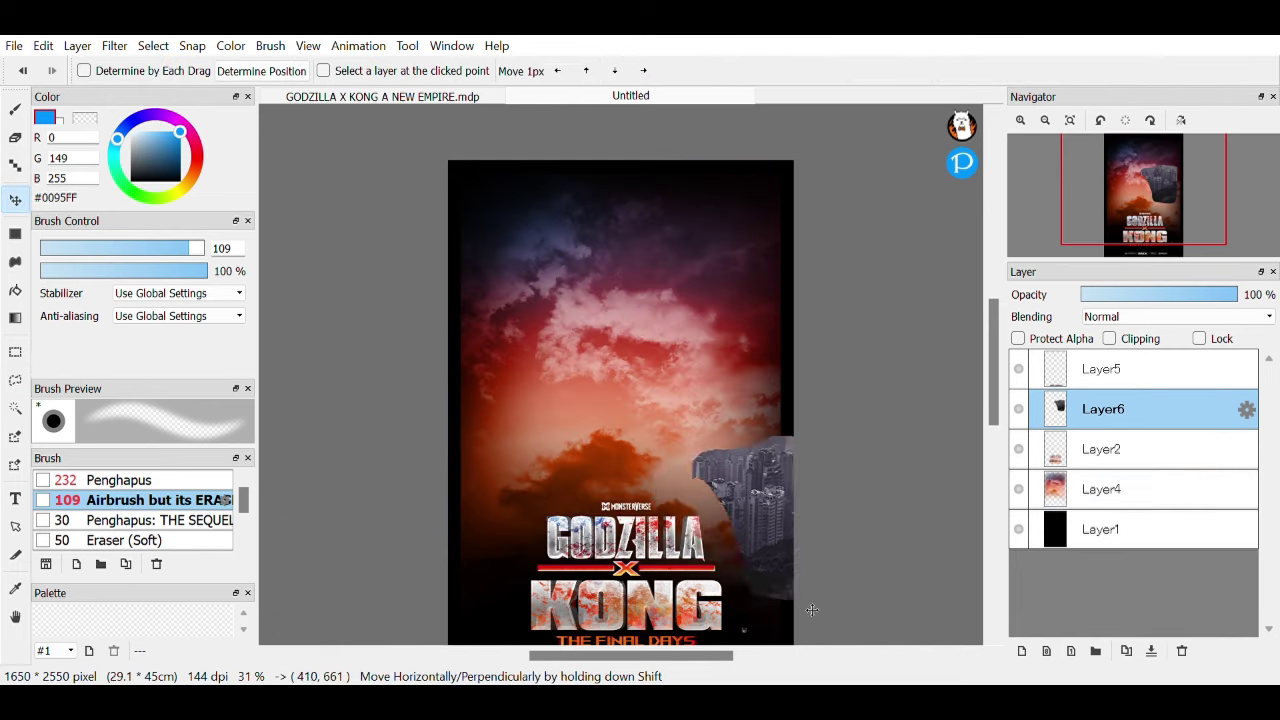
- Try the skyline behind the title with Add blending, softened edges and a mirrored copy, and delete the skyline layers
{"action": "scroll", "coordinate": [1120, 325], "scroll_direction": "down", "scroll_amount": 2}
{"action": "key", "text": "e"}
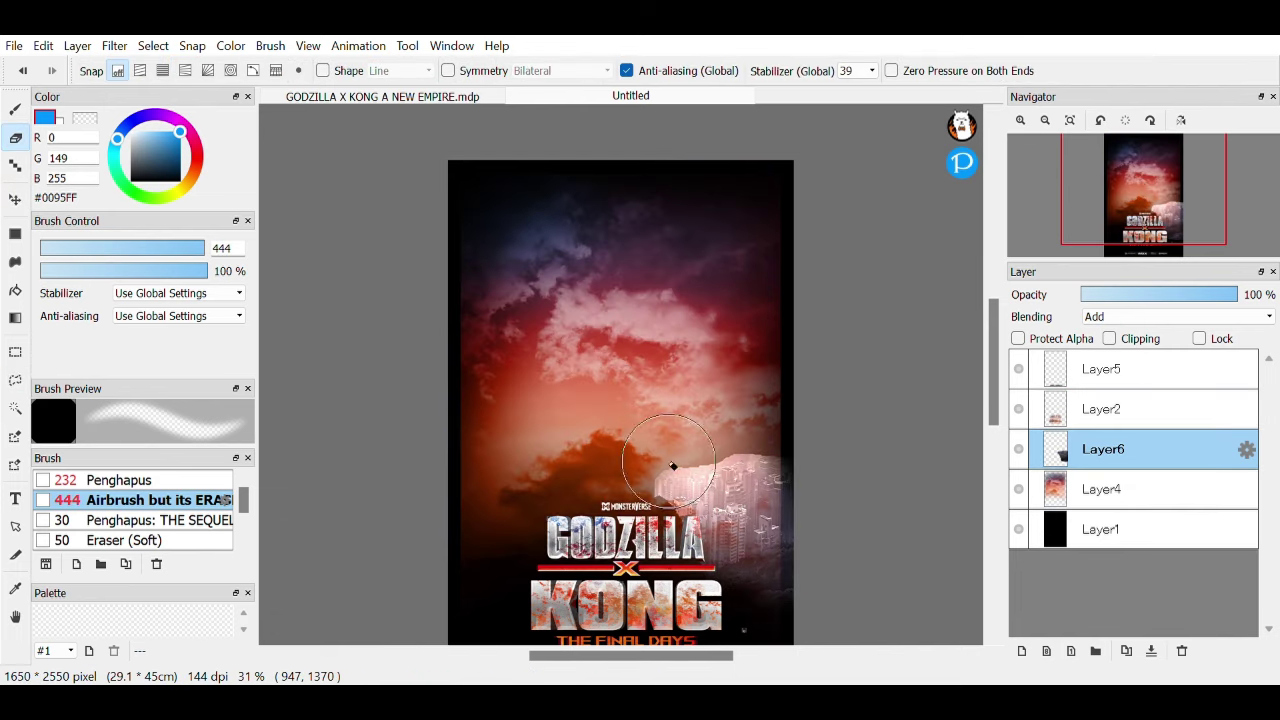
{"action": "left_click_drag", "start_coordinate": [735, 560], "coordinate": [765, 625]}
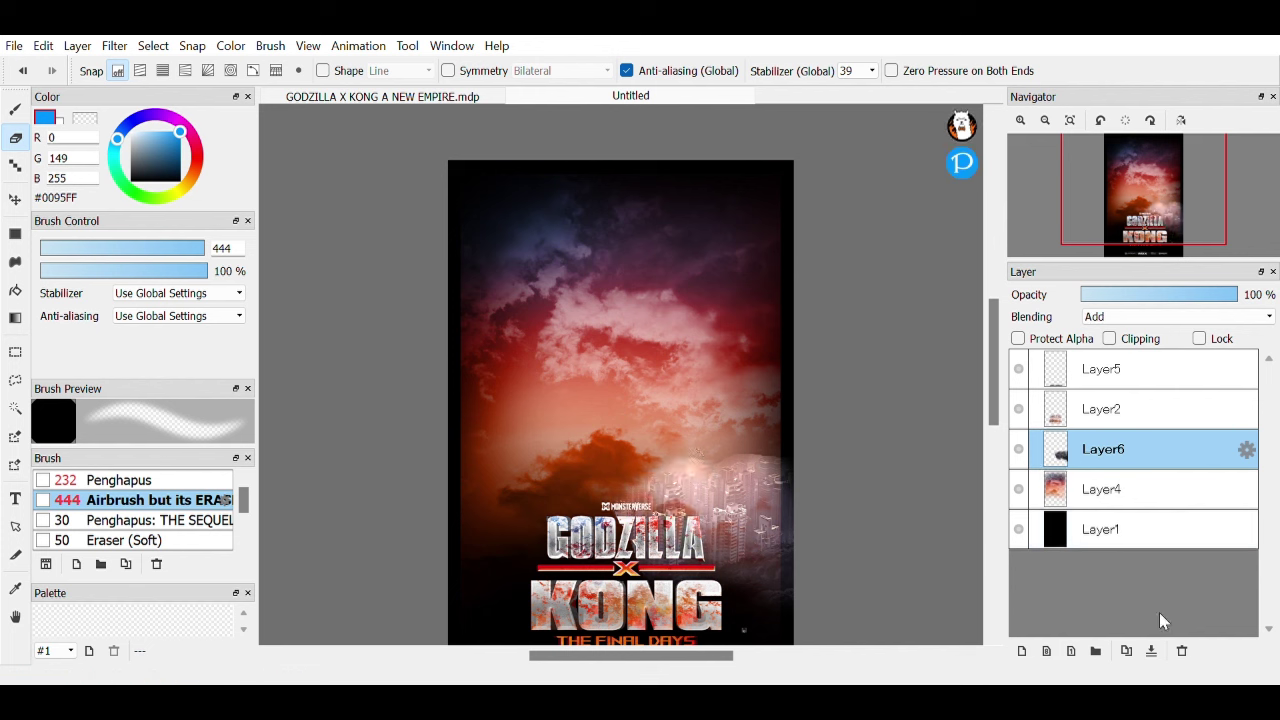
{"action": "key", "text": "ctrl+t"}
{"action": "key", "text": "Escape"}
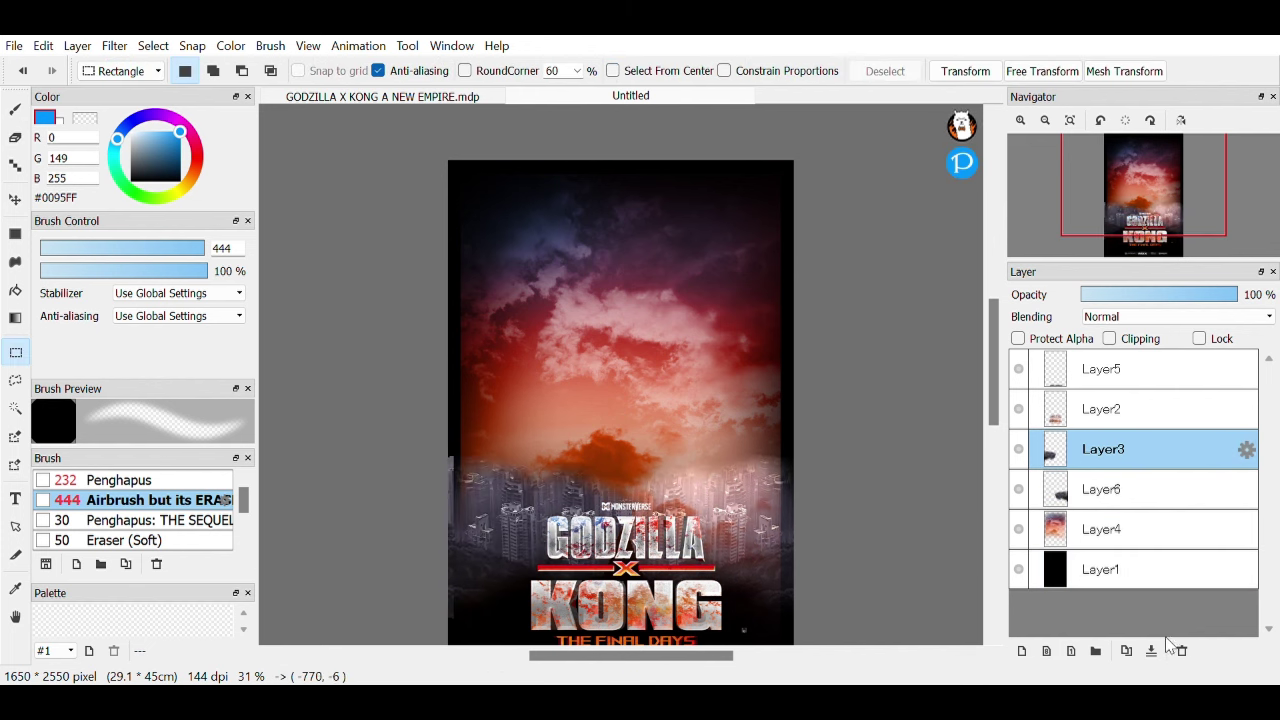
{"action": "left_click", "coordinate": [1181, 651]}
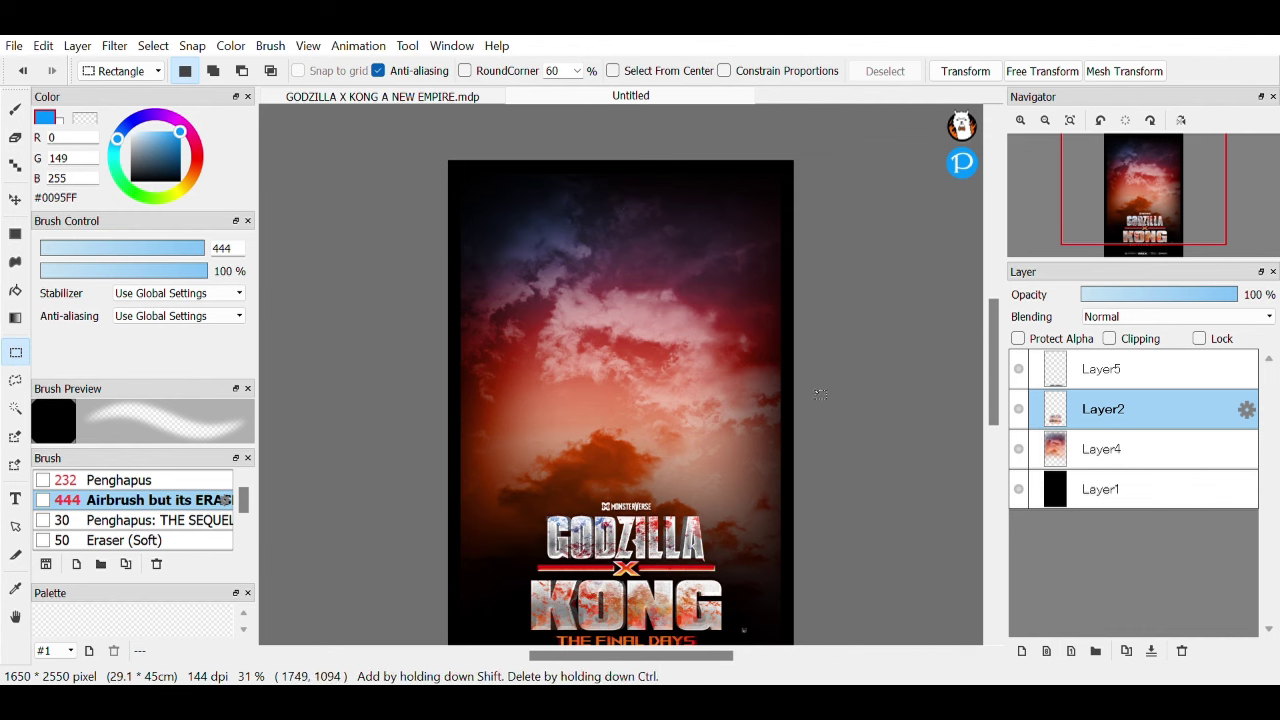
- Paste the white smoke image behind the title and enlarge it across the lower part of the poster
{"action": "key", "text": "ctrl+v"}
{"action": "scroll", "coordinate": [820, 395], "scroll_direction": "down", "scroll_amount": 2}
{"action": "key", "text": "ctrl+t"}
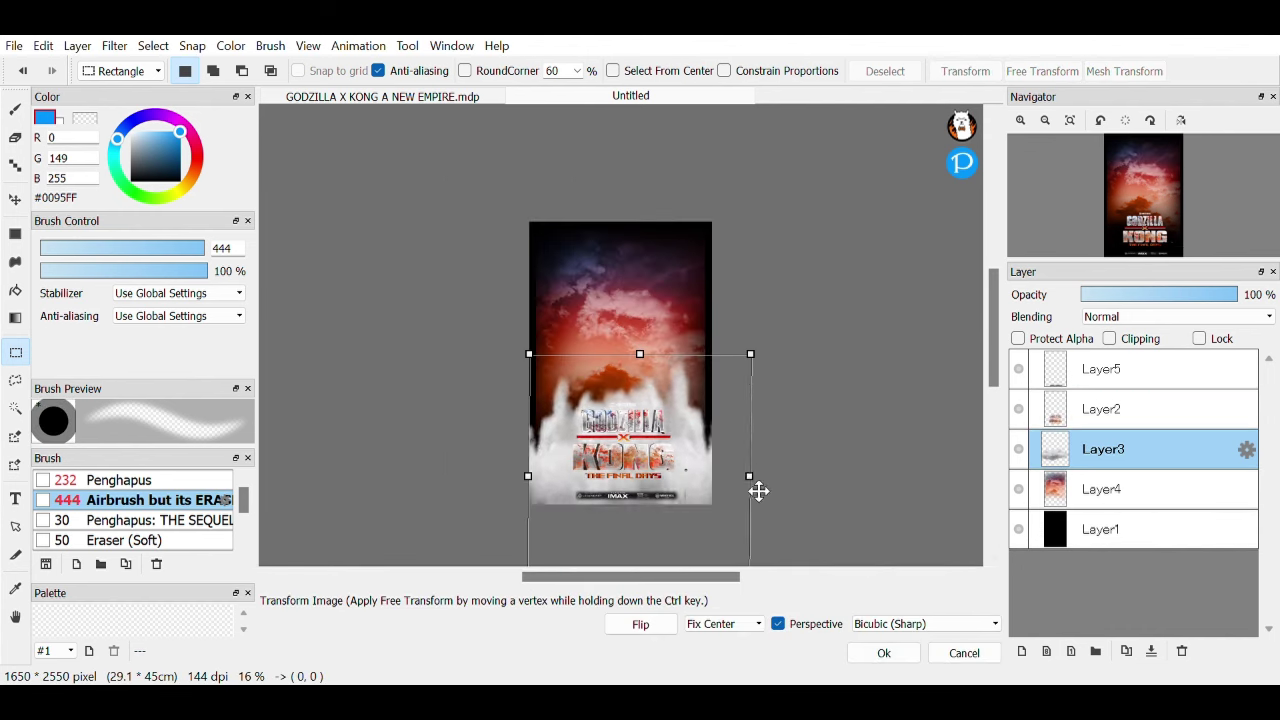
{"action": "left_click_drag", "start_coordinate": [758, 491], "coordinate": [778, 468]}
{"action": "left_click", "coordinate": [884, 653]}
- Set the smoke layer to Add blending and fade its lower part with the size 2000 airbrush eraser
{"action": "key", "text": "e"}
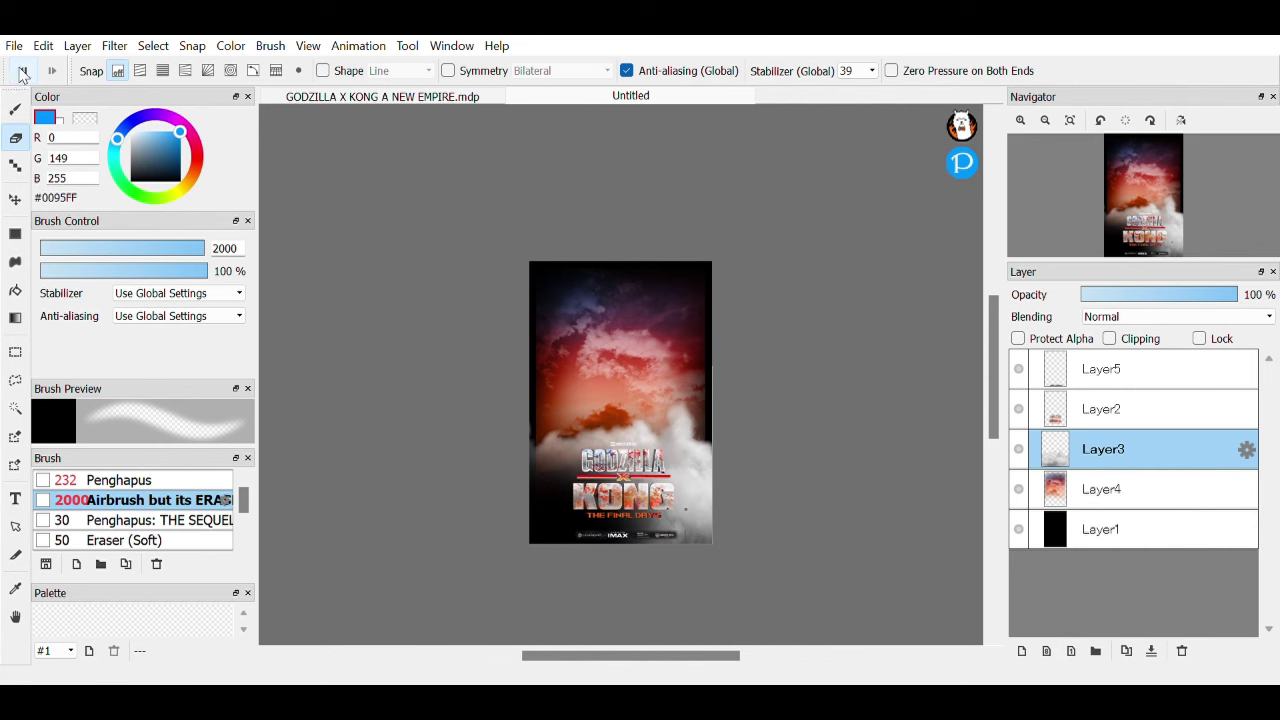
{"action": "left_click_drag", "start_coordinate": [705, 568], "coordinate": [569, 580]}
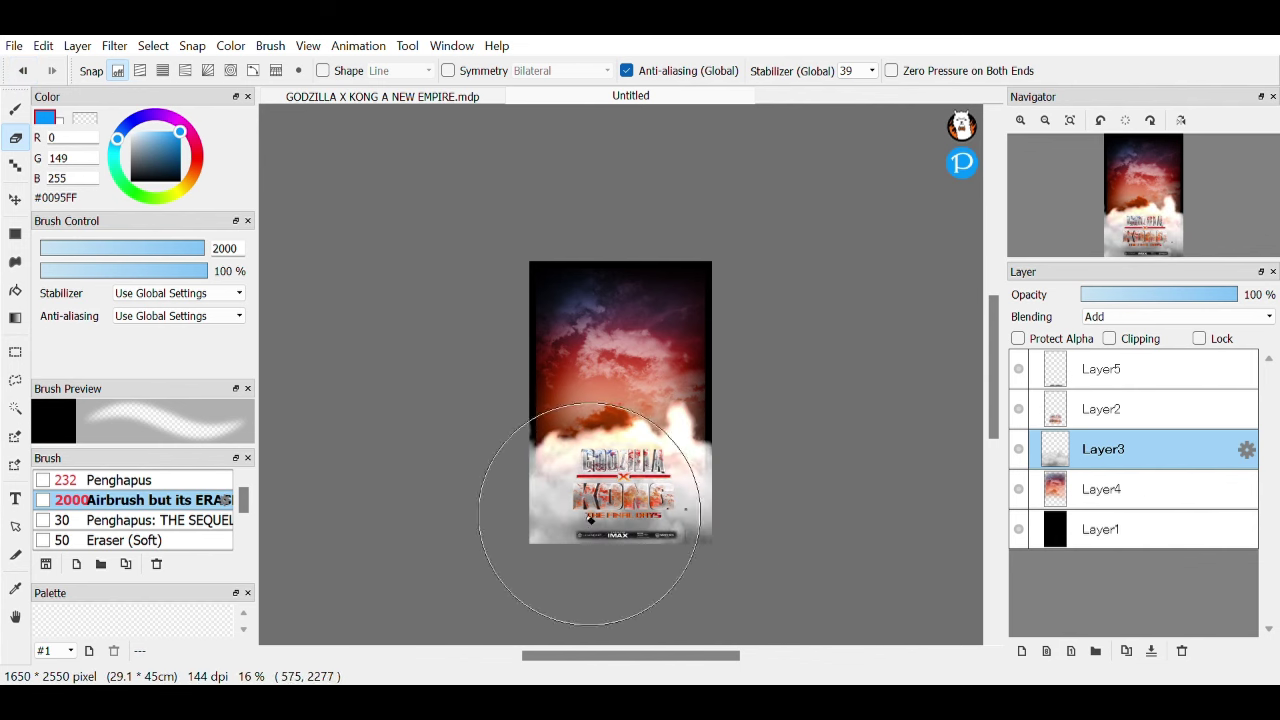
{"action": "left_click_drag", "start_coordinate": [543, 525], "coordinate": [508, 606]}
{"action": "scroll", "coordinate": [595, 296], "scroll_direction": "up", "scroll_amount": 2}
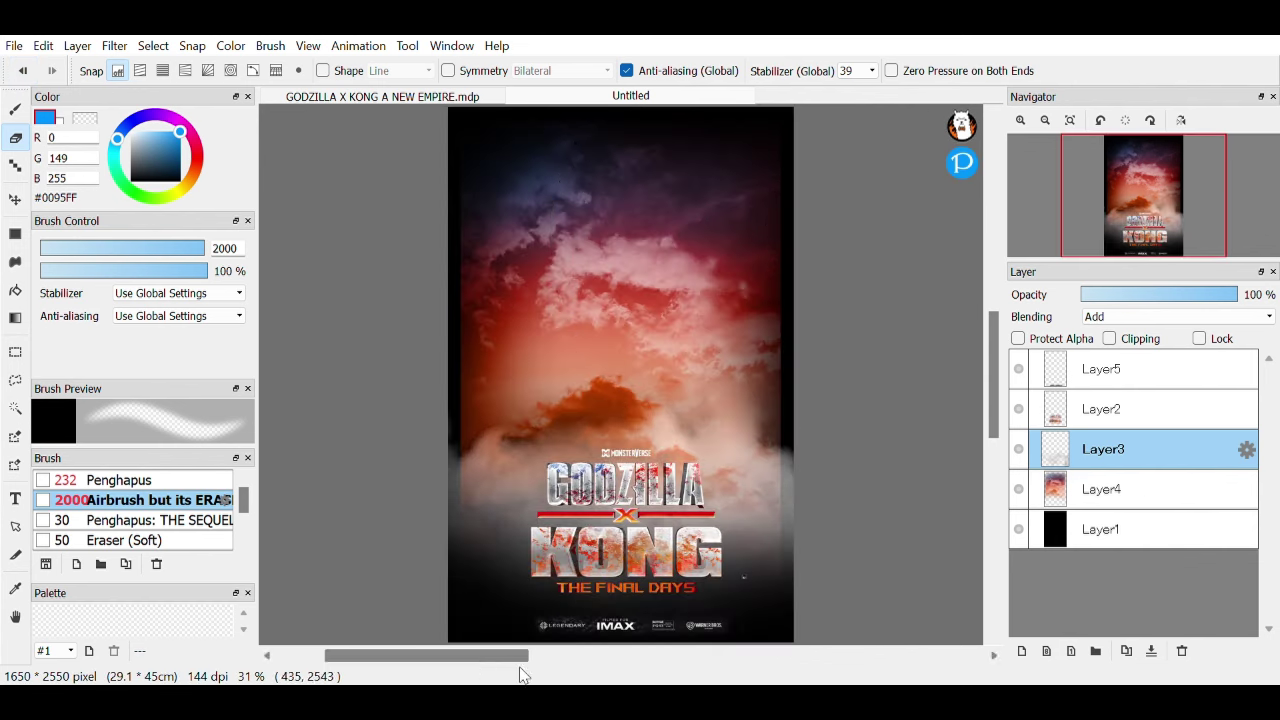
- Transform the cloud background layer so the sky fills the full width of the poster
{"action": "left_click", "coordinate": [1103, 489]}
{"action": "key", "text": "ctrl+minus"}
{"action": "key", "text": "m"}
{"action": "left_click", "coordinate": [968, 74]}
{"action": "key", "text": "Escape"}
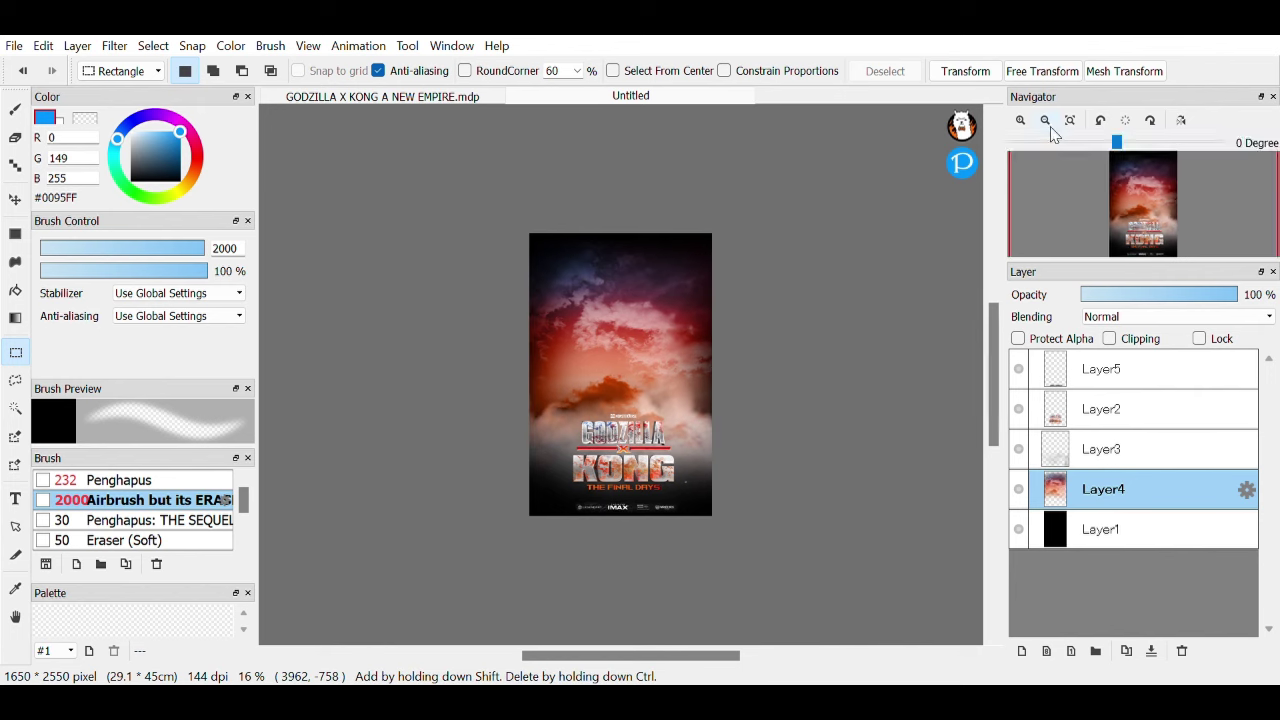
{"action": "key", "text": "ctrl+plus"}
{"action": "key", "text": "ctrl+z"}
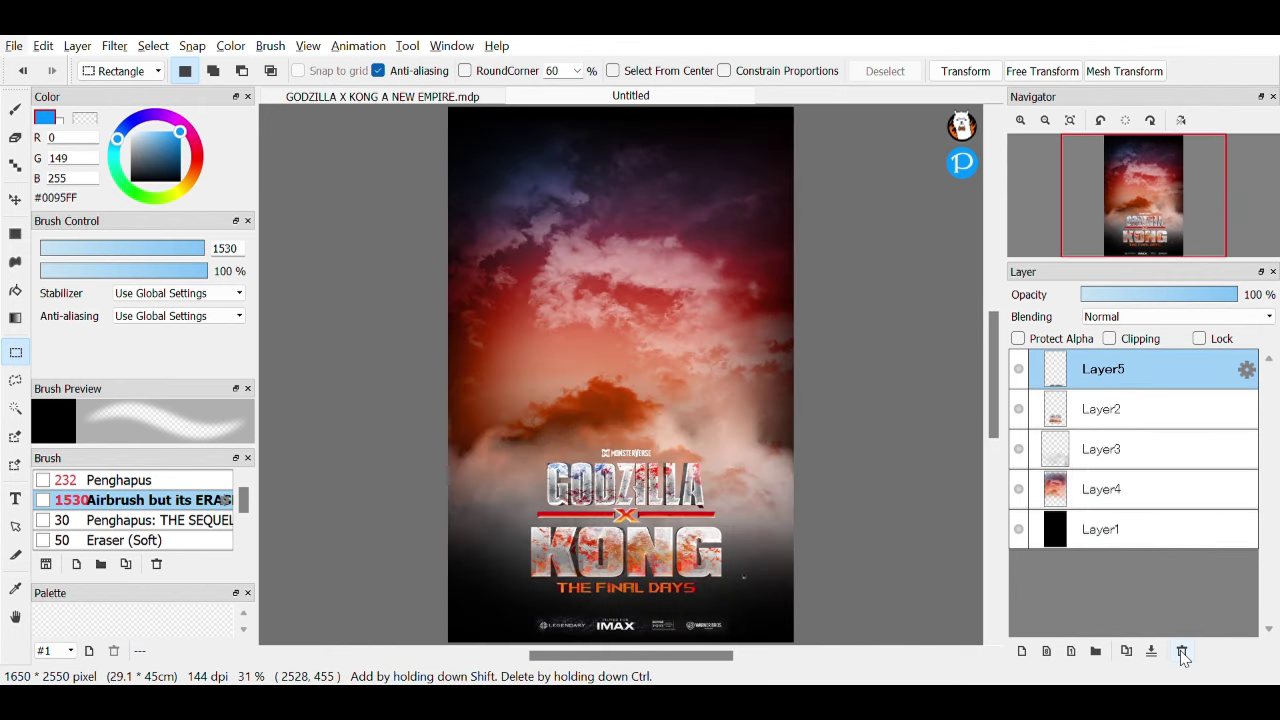
- Paste the blue-spined Godzilla profile onto the poster and try an orange-spined colour variant over it
{"action": "key", "text": "ctrl+v"}
{"action": "left_click_drag", "start_coordinate": [620, 300], "coordinate": [743, 208]}
{"action": "key", "text": "Return"}
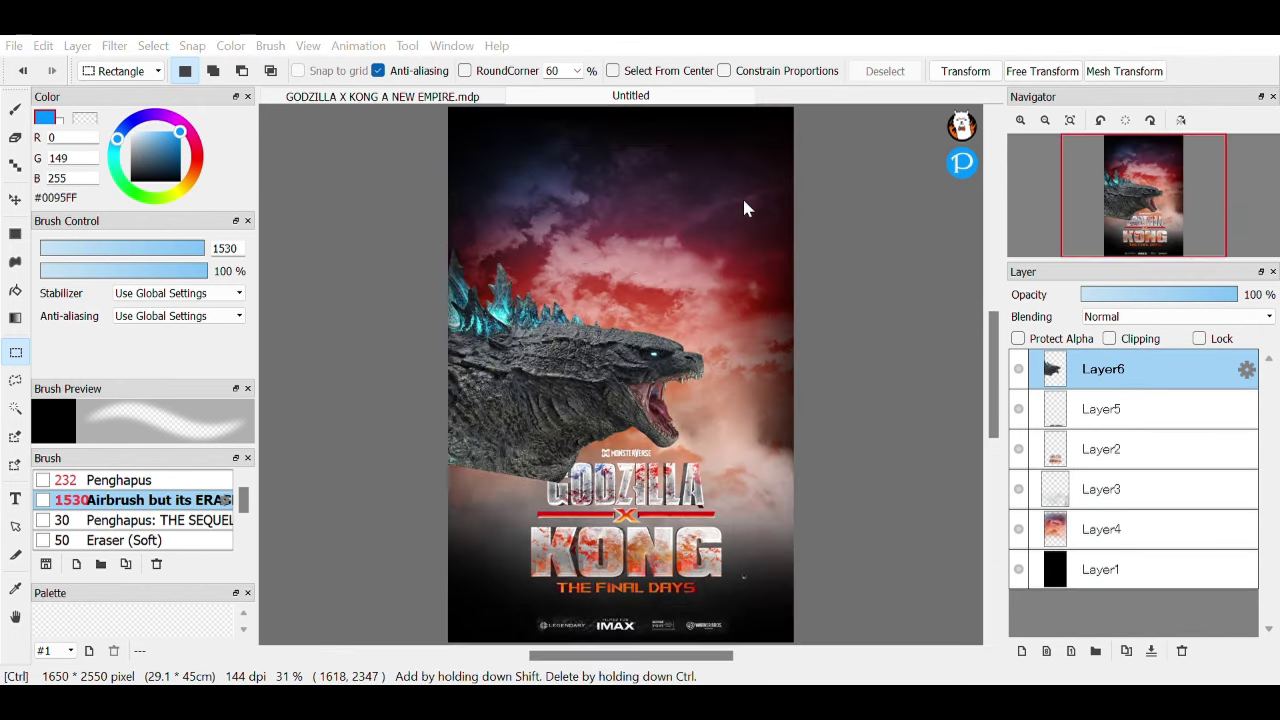
{"action": "key", "text": "ctrl+v"}
{"action": "key", "text": "e"}
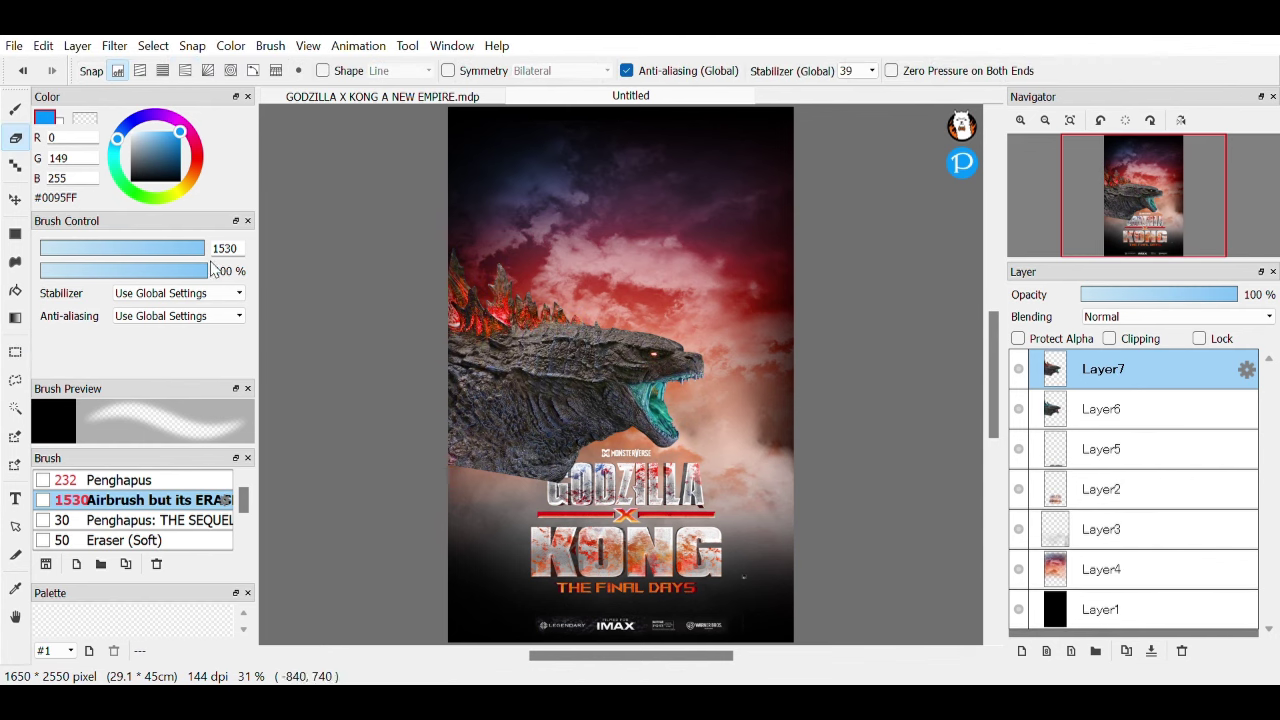
{"action": "key", "text": "ctrl+z"}
- Resize and reposition the open-mouthed Godzilla head beneath the smoke layer, undoing the last eraser stroke on it
{"action": "key", "text": "ctrl+t"}
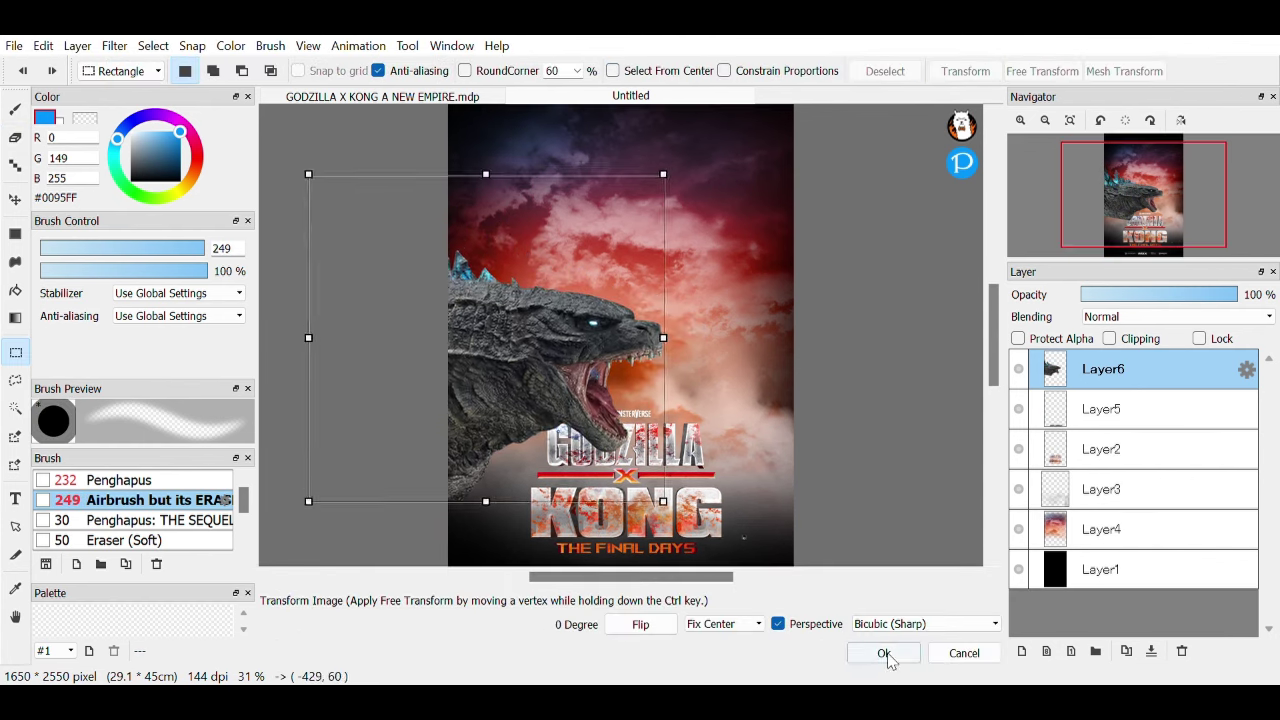
{"action": "left_click", "coordinate": [886, 651]}
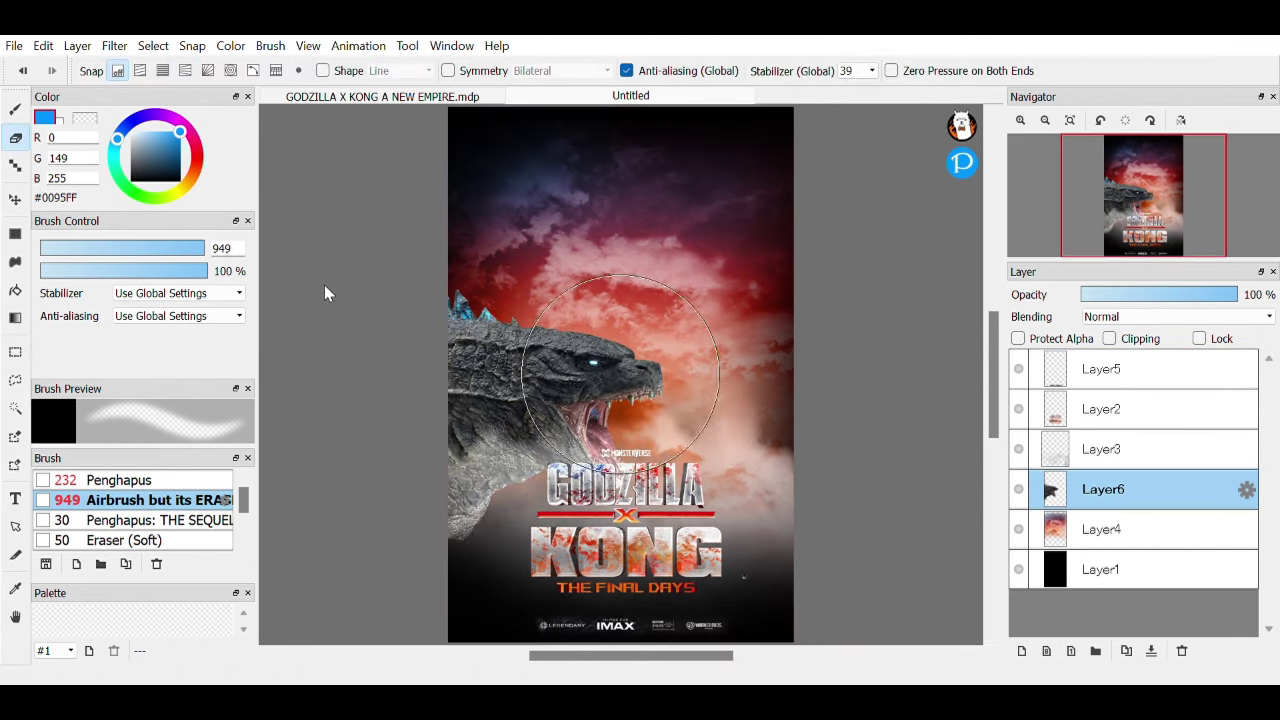
{"action": "key", "text": "ctrl+z"}
{"action": "key", "text": "m"}
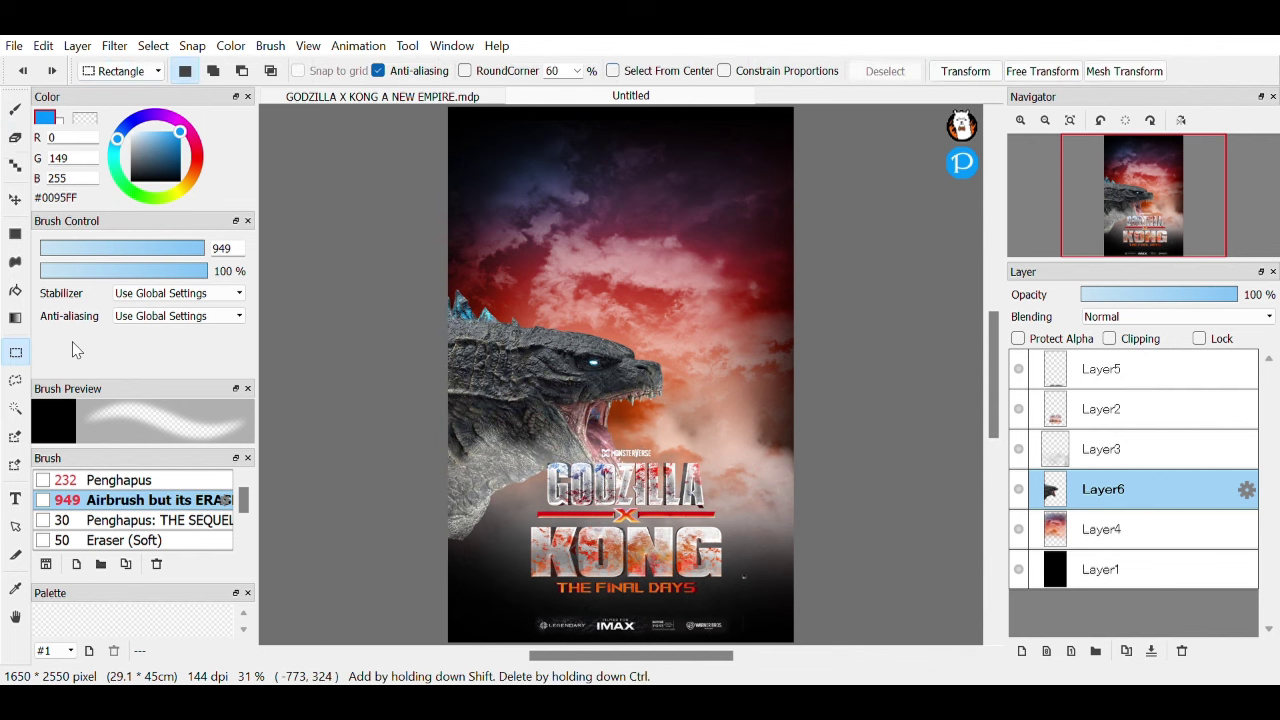
{"action": "key", "text": "ctrl+t"}
{"action": "left_click_drag", "start_coordinate": [659, 361], "coordinate": [620, 435]}
{"action": "left_click", "coordinate": [884, 653]}
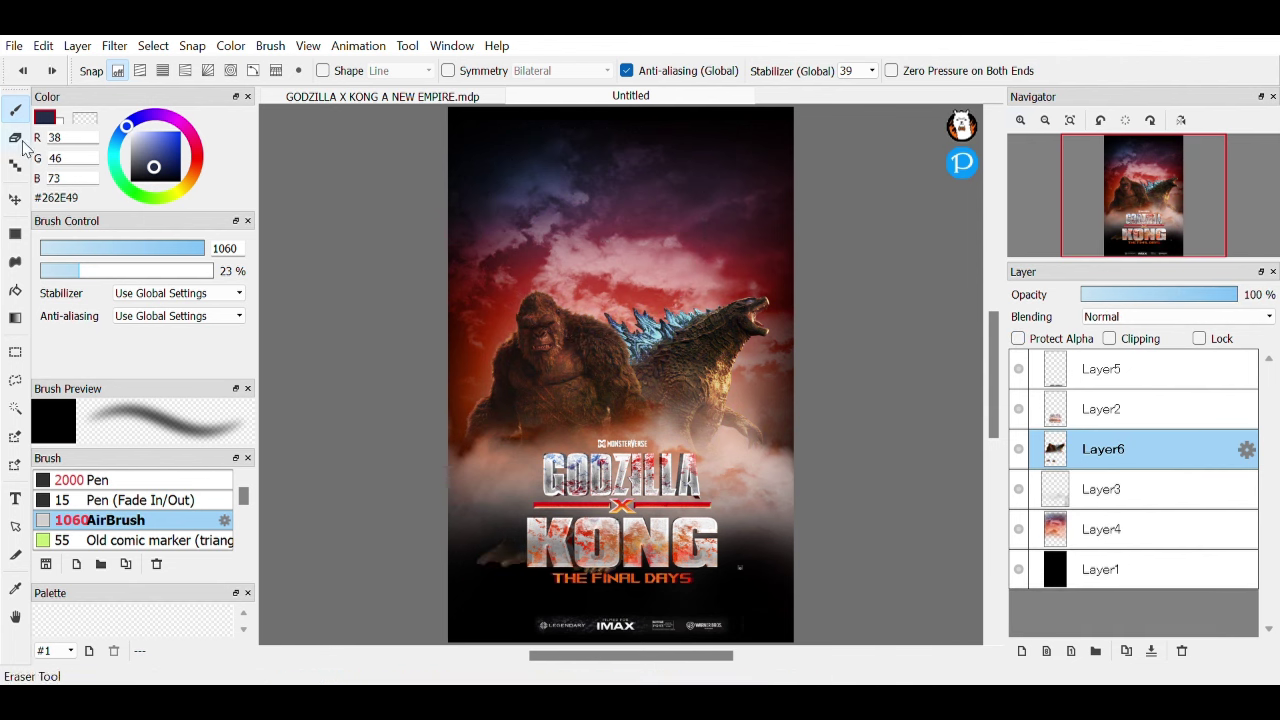
- Erase the leftover lower parts of Kong and Godzilla around the title with the airbrush eraser
{"action": "left_click", "coordinate": [15, 137]}
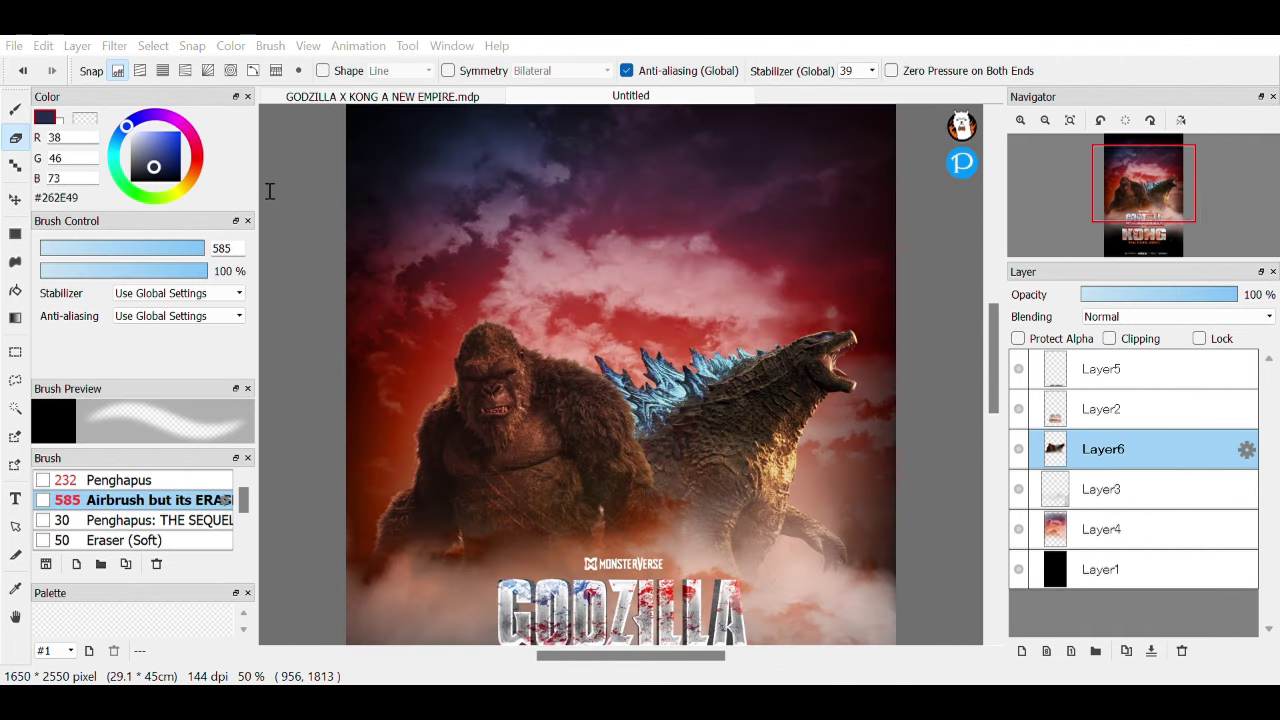
{"action": "key", "text": "ctrl+v"}
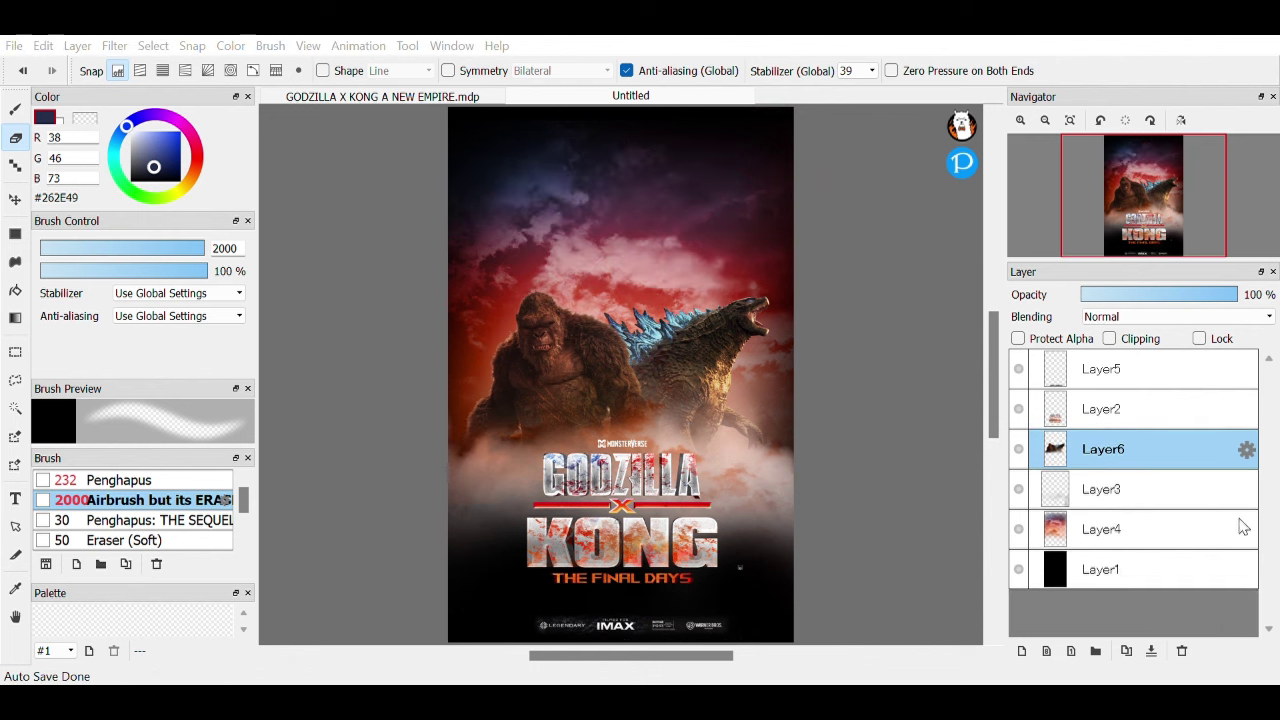
- Try a pink crystal-spined monster above the cloud background with Add blending
{"action": "left_click", "coordinate": [1243, 527]}
{"action": "left_click", "coordinate": [1150, 489]}
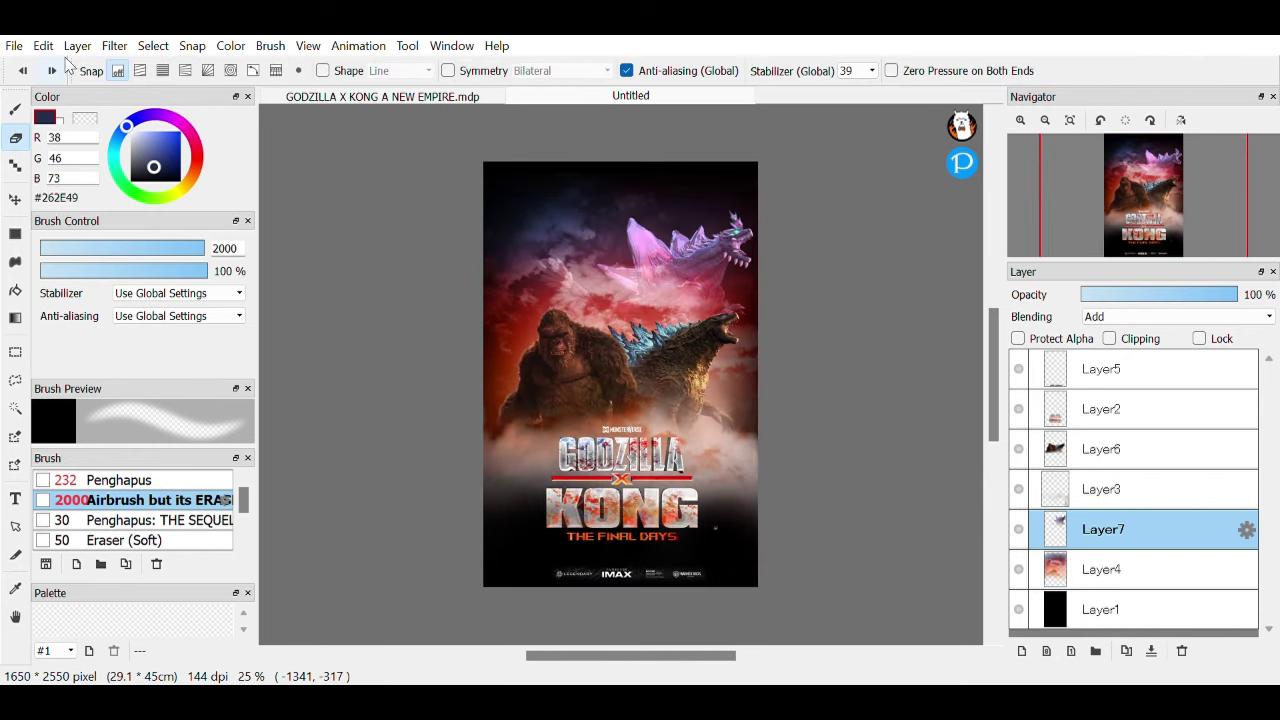
{"action": "scroll", "coordinate": [992, 300], "scroll_direction": "up", "scroll_amount": 4}
{"action": "scroll", "coordinate": [992, 300], "scroll_direction": "down", "scroll_amount": 4}
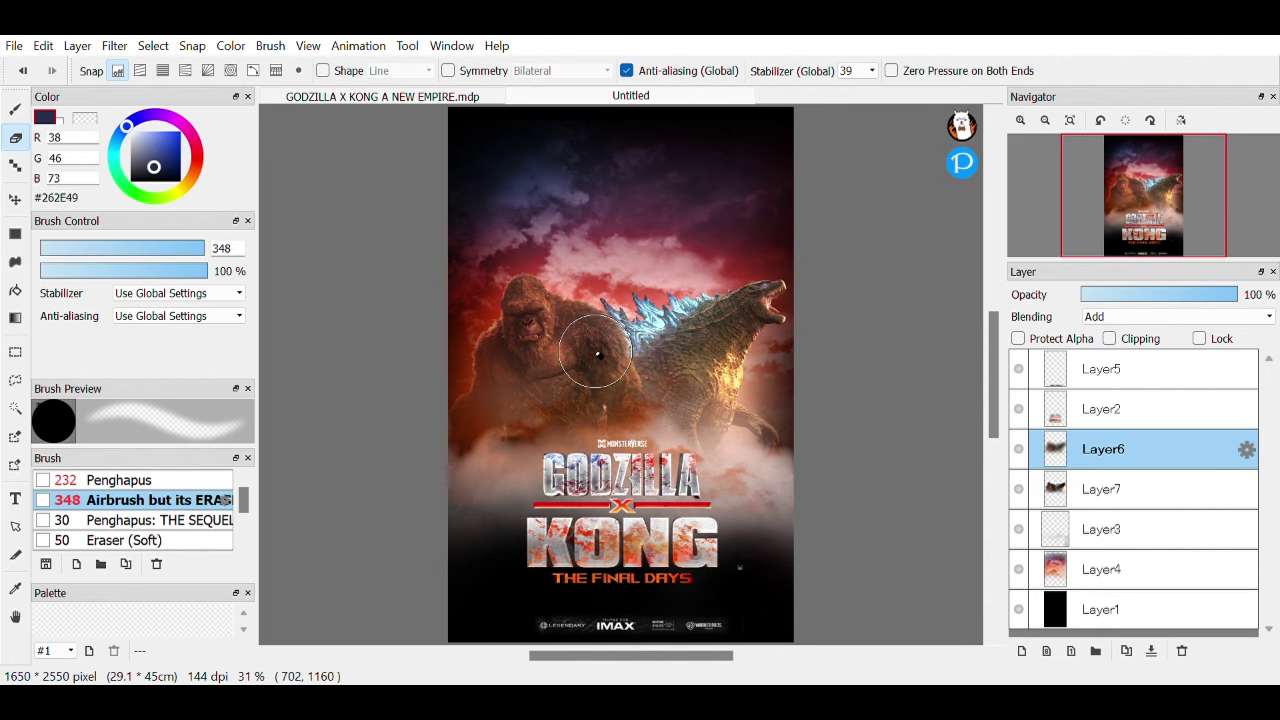
- Undo the last eraser stroke on the Add glow layer over Kong and Godzilla, and ready the eraser on their base layer
{"action": "left_click", "coordinate": [22, 70]}
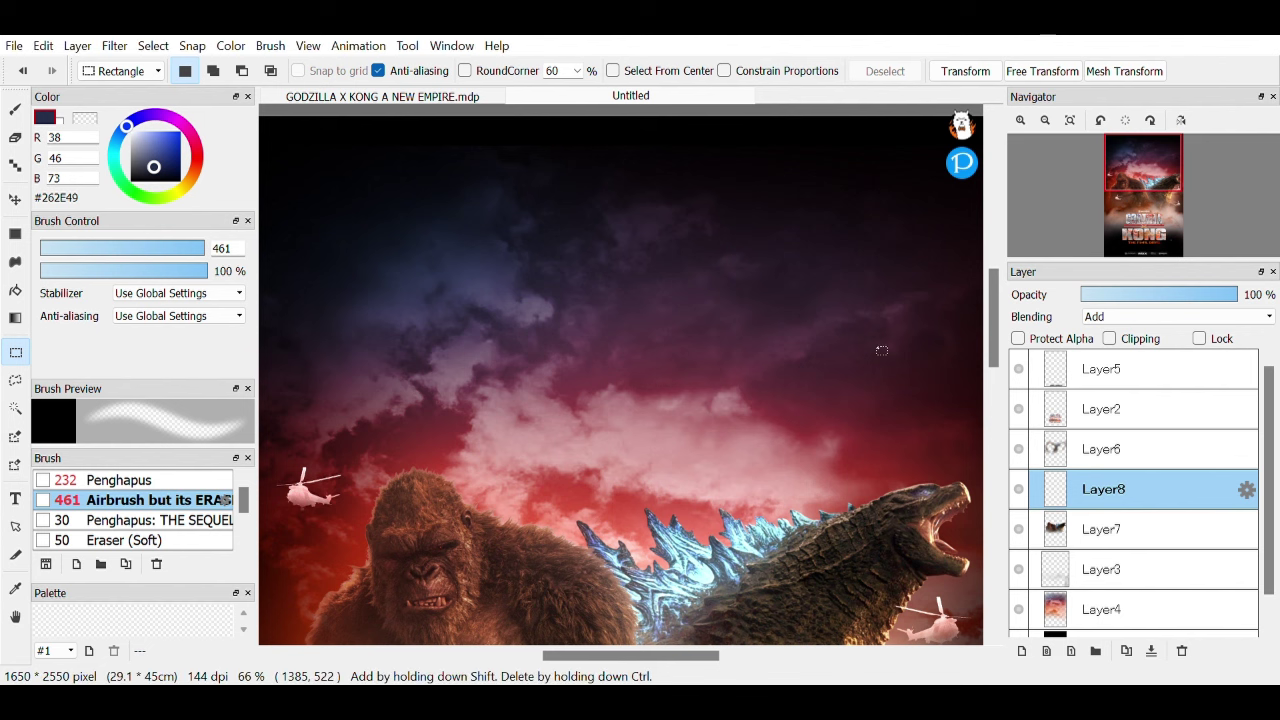
{"action": "left_click", "coordinate": [1103, 529]}
{"action": "key", "text": "e"}
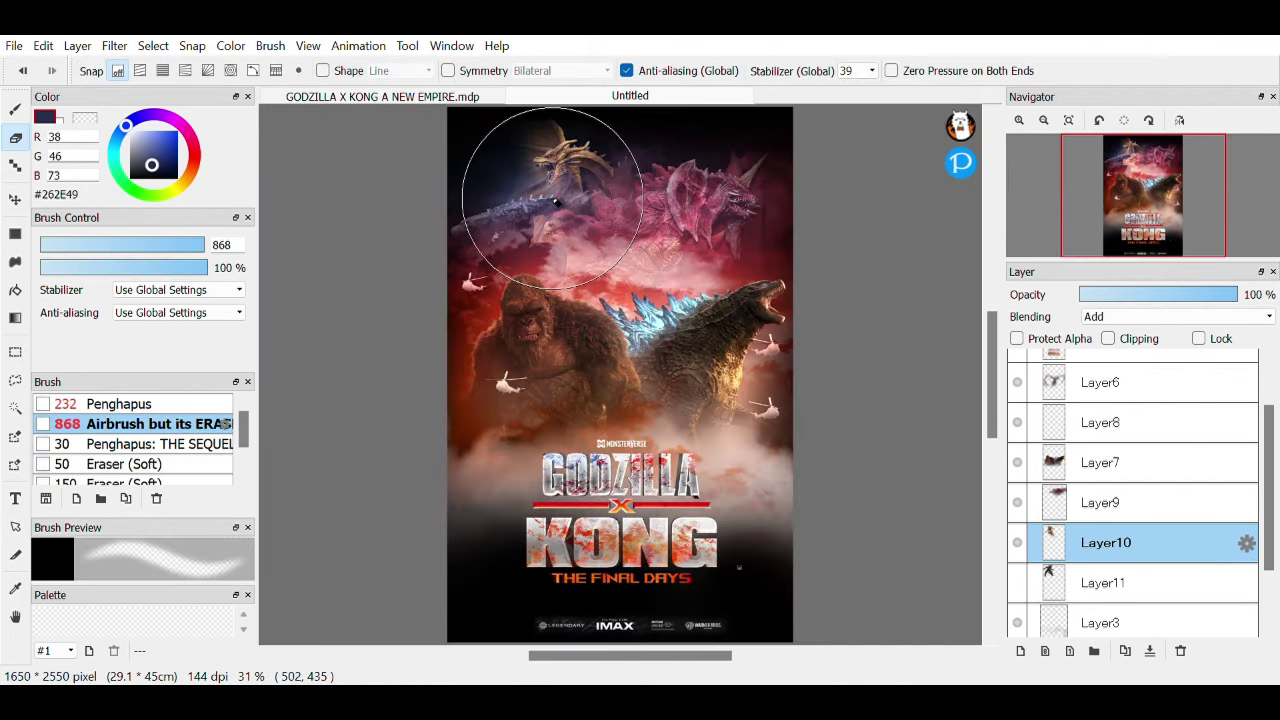
- Hide the golden horned dragon layer in the poster's upper left sky
{"action": "key", "text": "Delete"}
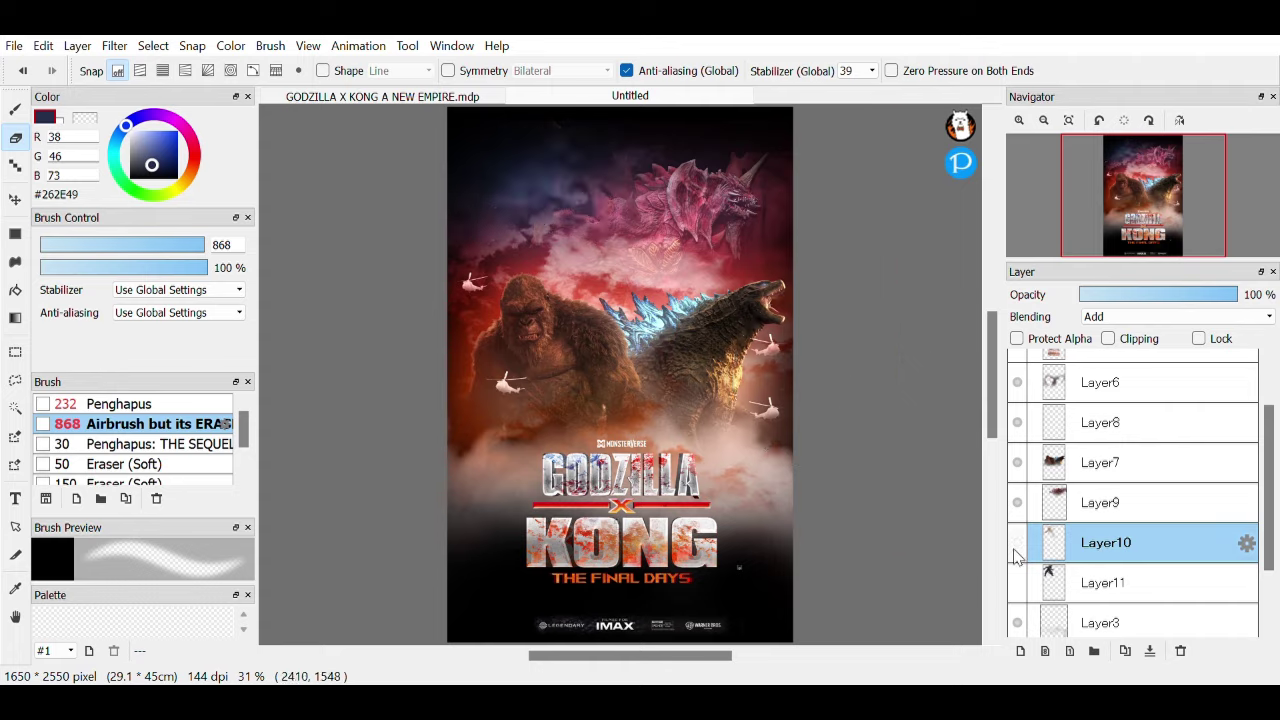
{"action": "scroll", "coordinate": [646, 151], "scroll_direction": "up", "scroll_amount": 2}
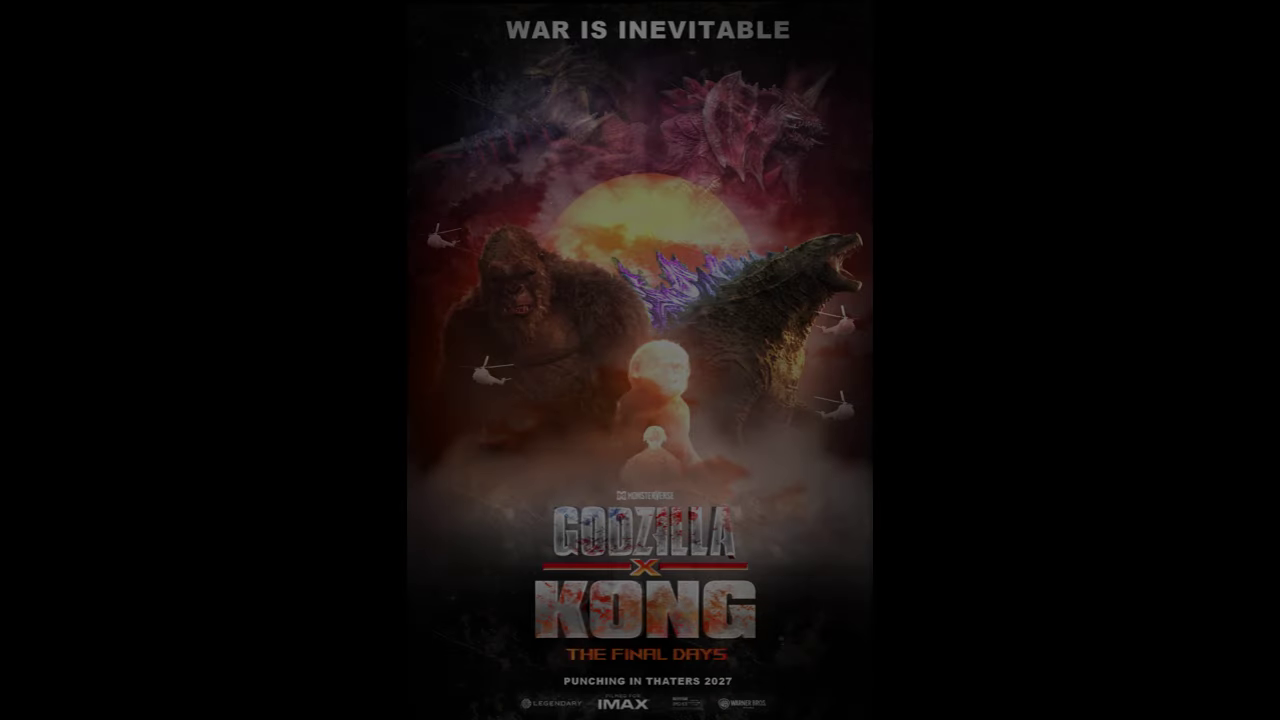